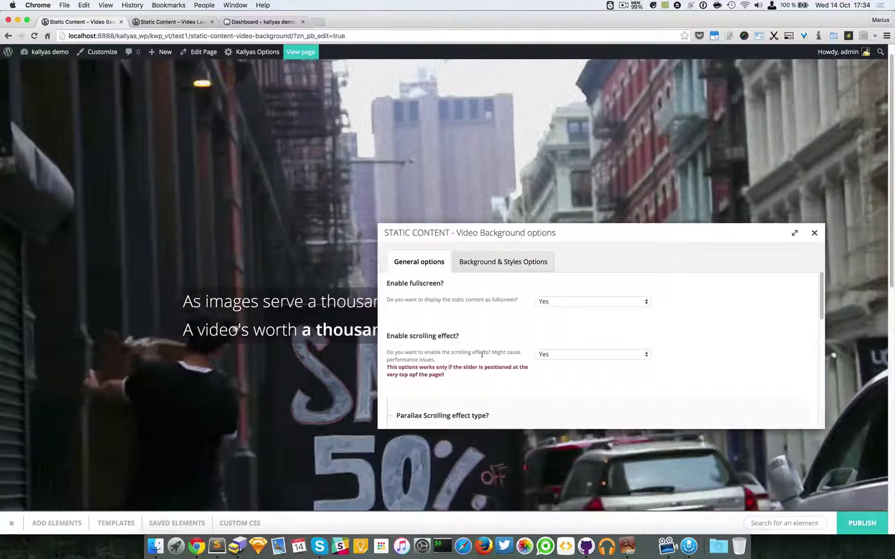
Turn off fullscreen for the video hero so it keeps a 600 element height.
{"action": "left_click", "coordinate": [590, 301]}
{"action": "left_click", "coordinate": [573, 309]}
{"action": "left_click", "coordinate": [813, 233]}
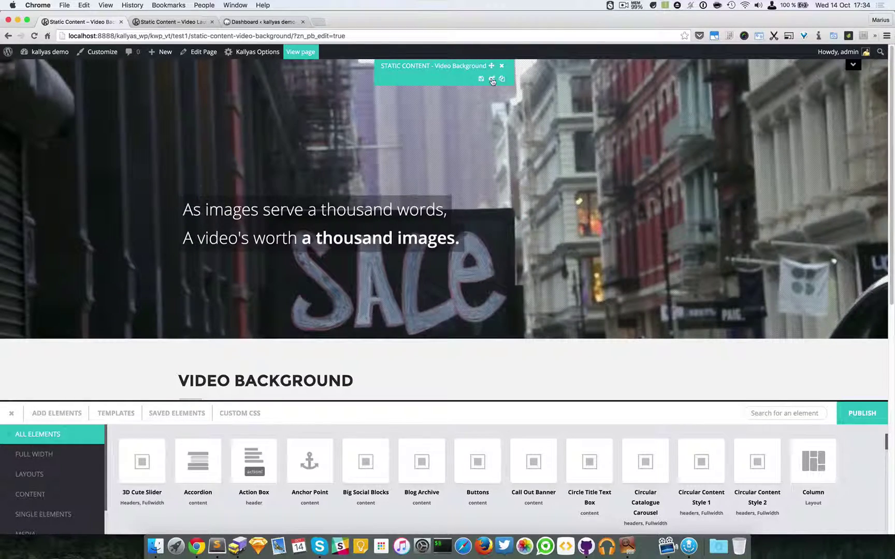
Set the hero's Parallax Scrolling effect to Translate + Fade + Scale.
{"action": "left_click", "coordinate": [491, 80]}
{"action": "scroll", "coordinate": [346, 300], "scroll_direction": "down", "scroll_amount": 3}
{"action": "scroll", "coordinate": [283, 332], "scroll_direction": "down", "scroll_amount": 2}
{"action": "scroll", "coordinate": [147, 246], "scroll_direction": "down", "scroll_amount": 10}
{"action": "scroll", "coordinate": [147, 246], "scroll_direction": "up", "scroll_amount": 10}
{"action": "scroll", "coordinate": [147, 246], "scroll_direction": "down", "scroll_amount": 2}
{"action": "scroll", "coordinate": [148, 247], "scroll_direction": "down", "scroll_amount": 10}
{"action": "scroll", "coordinate": [147, 246], "scroll_direction": "up", "scroll_amount": 10}
{"action": "left_click_drag", "start_coordinate": [342, 196], "coordinate": [485, 275]}
{"action": "left_click", "coordinate": [590, 431]}
{"action": "left_click", "coordinate": [579, 408]}
Apply the hero settings and open the live Video Background page in a new tab.
{"action": "left_click", "coordinate": [800, 275]}
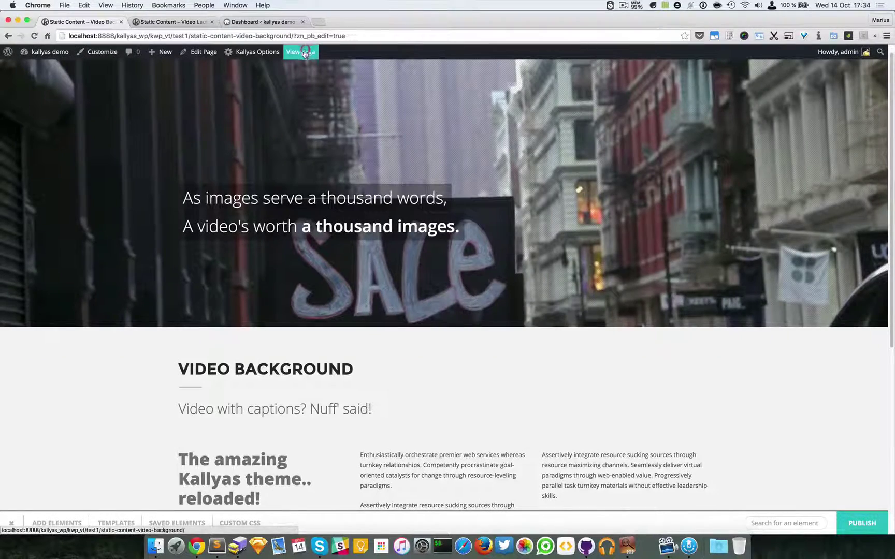
{"action": "left_click", "coordinate": [304, 53]}
{"action": "left_click", "coordinate": [186, 20]}
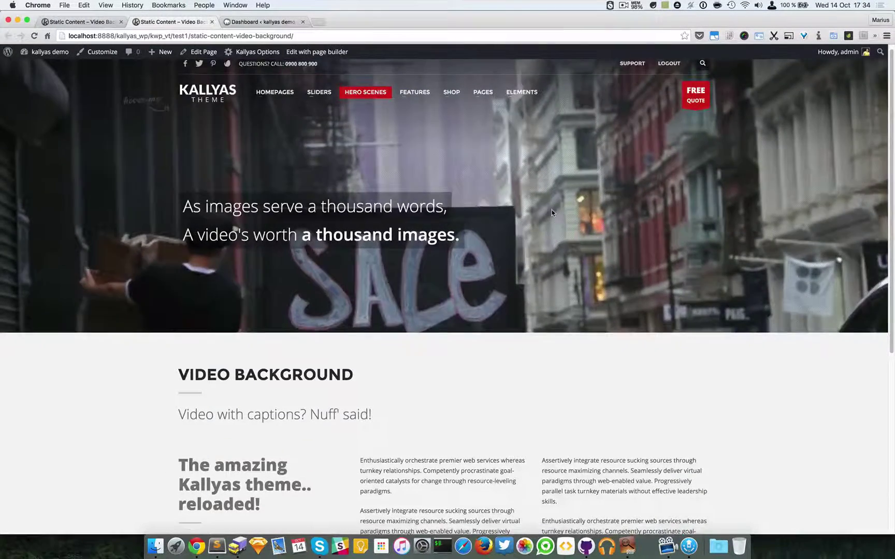
{"action": "scroll", "coordinate": [552, 213], "scroll_direction": "down", "scroll_amount": 1}
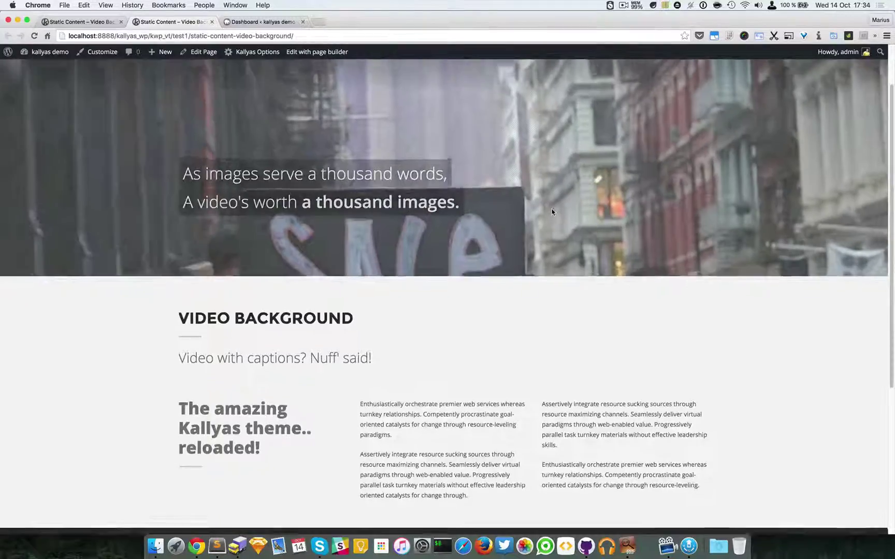
{"action": "scroll", "coordinate": [551, 210], "scroll_direction": "up", "scroll_amount": 1}
{"action": "scroll", "coordinate": [551, 209], "scroll_direction": "down", "scroll_amount": 4}
{"action": "scroll", "coordinate": [552, 209], "scroll_direction": "up", "scroll_amount": 5}
{"action": "scroll", "coordinate": [370, 223], "scroll_direction": "down", "scroll_amount": 2}
{"action": "scroll", "coordinate": [197, 165], "scroll_direction": "down", "scroll_amount": 1}
{"action": "scroll", "coordinate": [196, 162], "scroll_direction": "down", "scroll_amount": 1}
{"action": "scroll", "coordinate": [403, 165], "scroll_direction": "down", "scroll_amount": 1}
{"action": "scroll", "coordinate": [341, 210], "scroll_direction": "down", "scroll_amount": 1}
{"action": "scroll", "coordinate": [340, 210], "scroll_direction": "up", "scroll_amount": 7}
Reopen the video hero's options in the builder, moved aside to reach Line 1 and Line 2 Title.
{"action": "left_click", "coordinate": [96, 22]}
{"action": "left_click", "coordinate": [491, 79]}
{"action": "left_click_drag", "start_coordinate": [411, 195], "coordinate": [581, 244]}
{"action": "scroll", "coordinate": [619, 350], "scroll_direction": "down", "scroll_amount": 5}
{"action": "scroll", "coordinate": [619, 350], "scroll_direction": "down", "scroll_amount": 3}
{"action": "left_click_drag", "start_coordinate": [491, 249], "coordinate": [548, 276]}
{"action": "scroll", "coordinate": [510, 362], "scroll_direction": "down", "scroll_amount": 1}
{"action": "scroll", "coordinate": [566, 382], "scroll_direction": "down", "scroll_amount": 1}
{"action": "scroll", "coordinate": [538, 386], "scroll_direction": "down", "scroll_amount": 2}
{"action": "scroll", "coordinate": [642, 386], "scroll_direction": "up", "scroll_amount": 3}
{"action": "scroll", "coordinate": [642, 386], "scroll_direction": "down", "scroll_amount": 1}
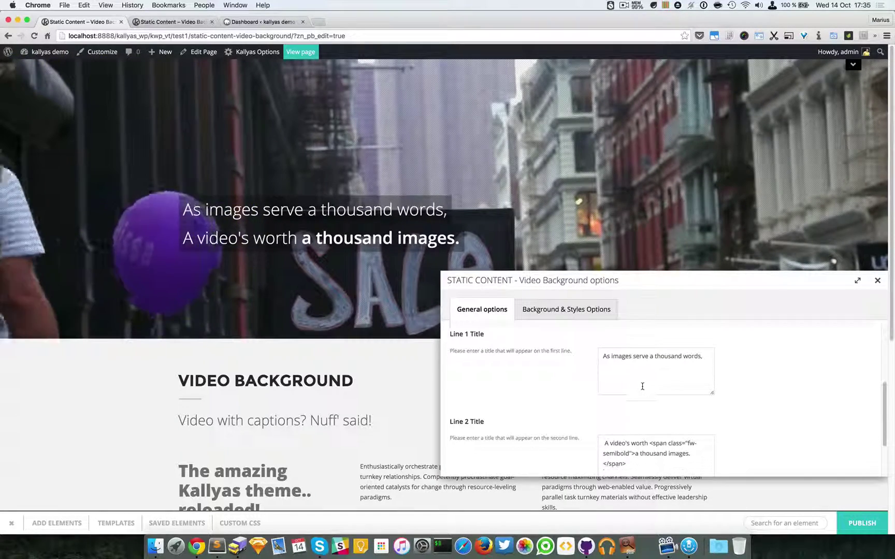
{"action": "scroll", "coordinate": [562, 429], "scroll_direction": "down", "scroll_amount": 3}
Preview the hero captions with Caption align set to Bottom.
{"action": "left_click", "coordinate": [641, 452]}
{"action": "left_click", "coordinate": [634, 463]}
{"action": "left_click", "coordinate": [877, 280]}
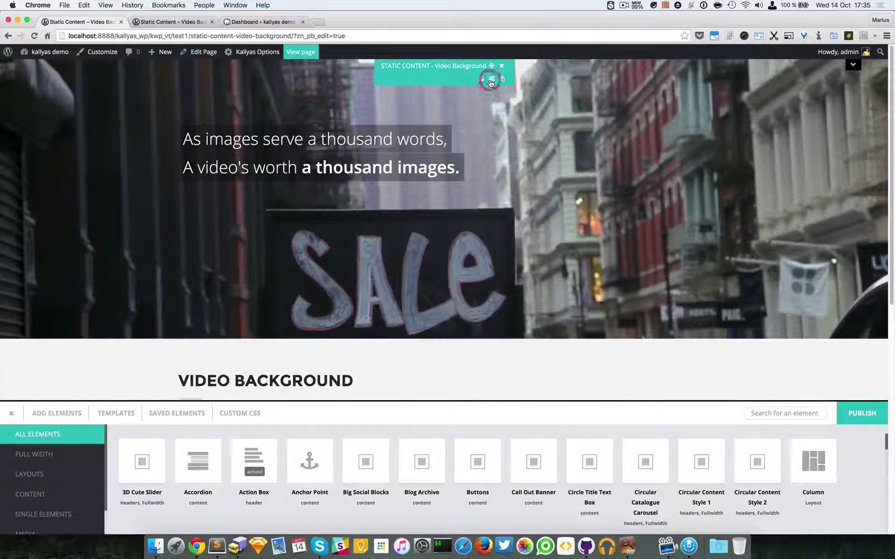
Change the hero's Caption align to Top and close the options.
{"action": "left_click", "coordinate": [491, 80]}
{"action": "scroll", "coordinate": [414, 346], "scroll_direction": "down", "scroll_amount": 5}
{"action": "scroll", "coordinate": [416, 343], "scroll_direction": "down", "scroll_amount": 10}
{"action": "left_click", "coordinate": [399, 363]}
{"action": "left_click", "coordinate": [416, 353]}
{"action": "left_click", "coordinate": [657, 196]}
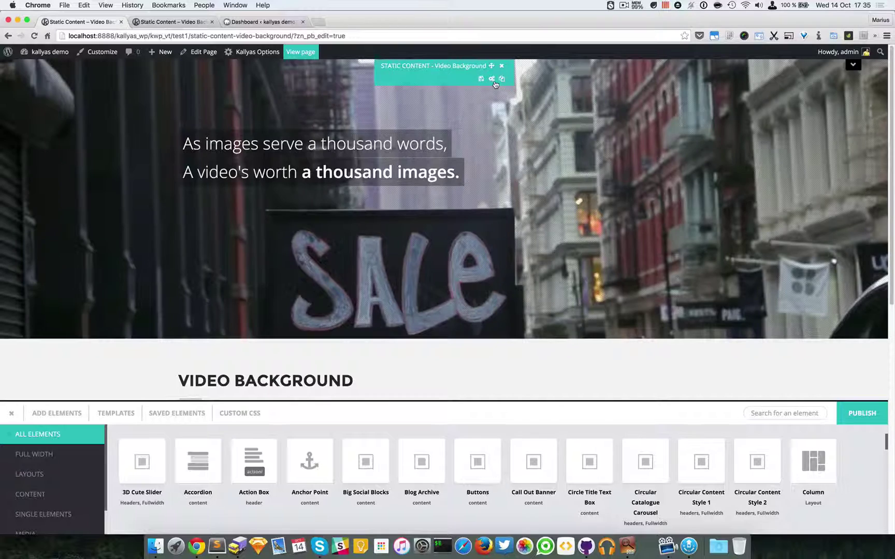
{"action": "left_click", "coordinate": [492, 80]}
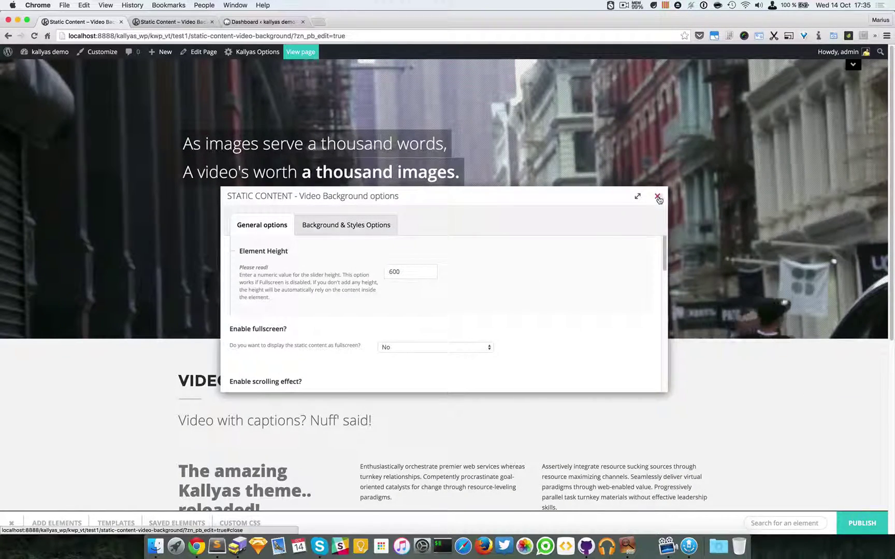
{"action": "left_click", "coordinate": [657, 197]}
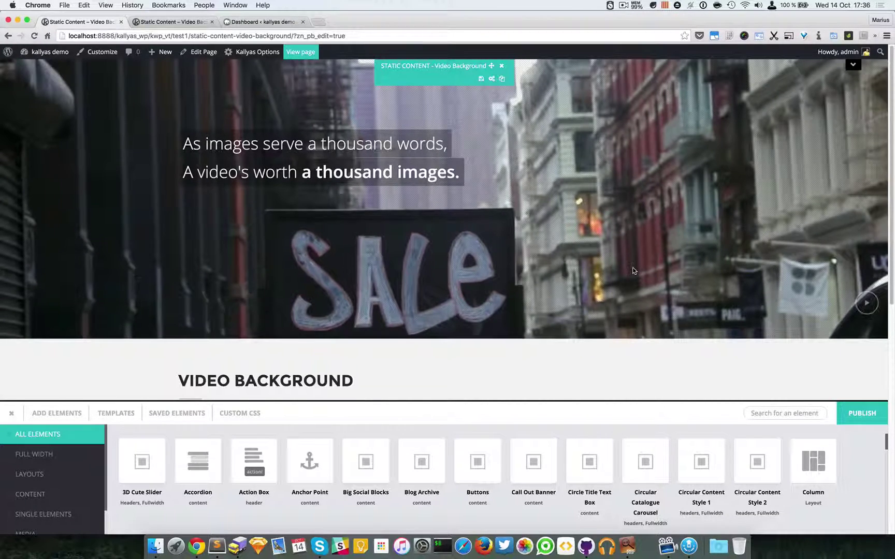
Show the hero's Background & Styles Options, with neutral color and a self-hosted MP4 source.
{"action": "left_click", "coordinate": [491, 81]}
{"action": "left_click", "coordinate": [353, 225]}
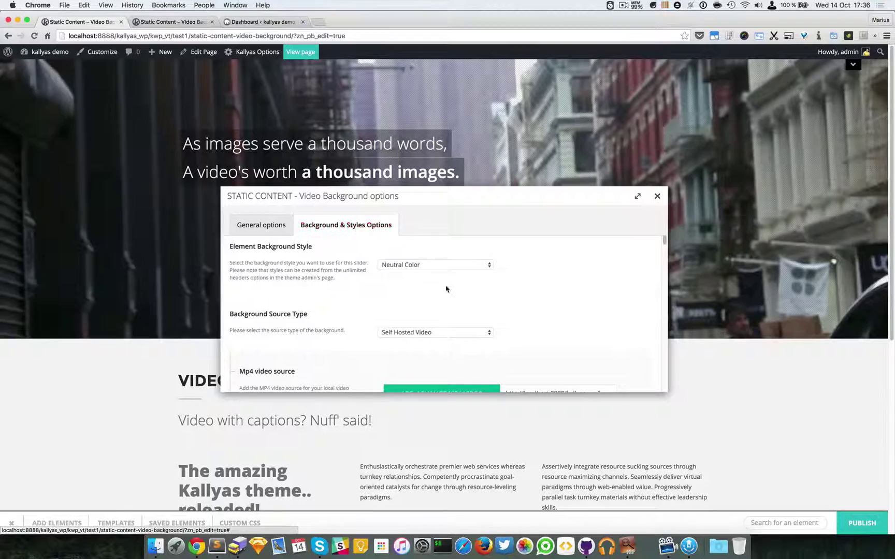